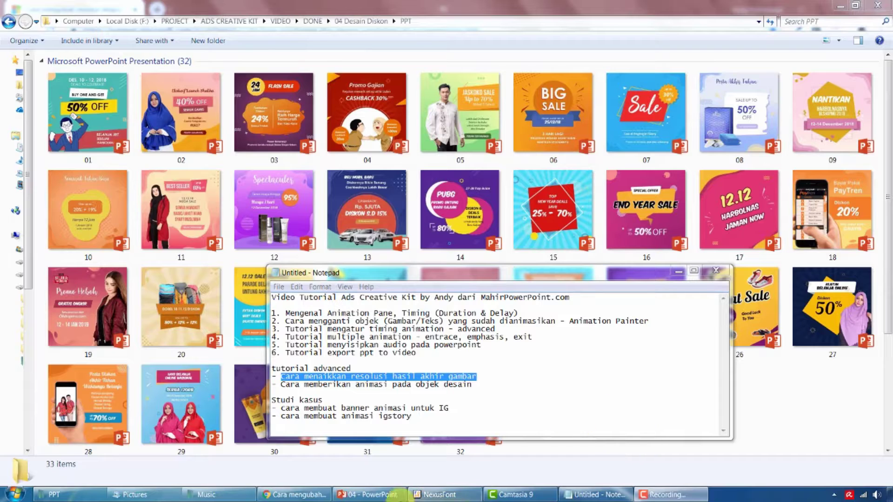
Step: Export just the current Promo Gajian slide as a JPEG File Interchange Format image named 04 in the PPT folder
click(379, 495)
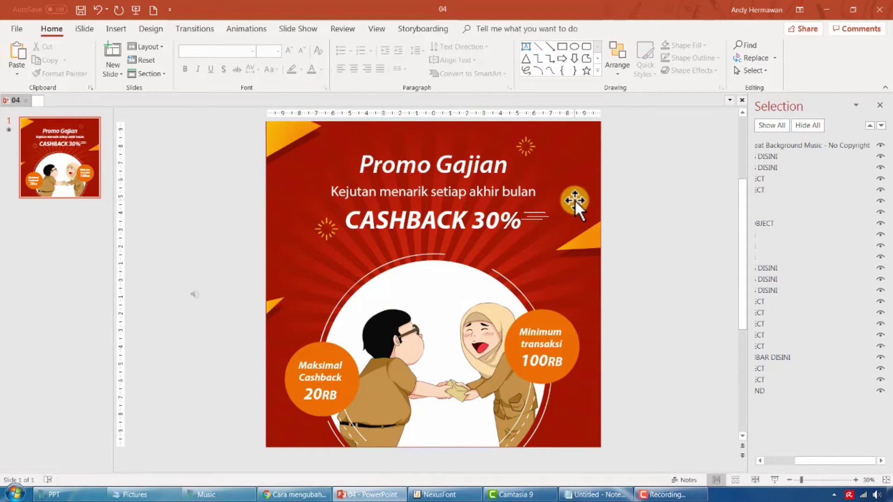
click(23, 34)
click(56, 252)
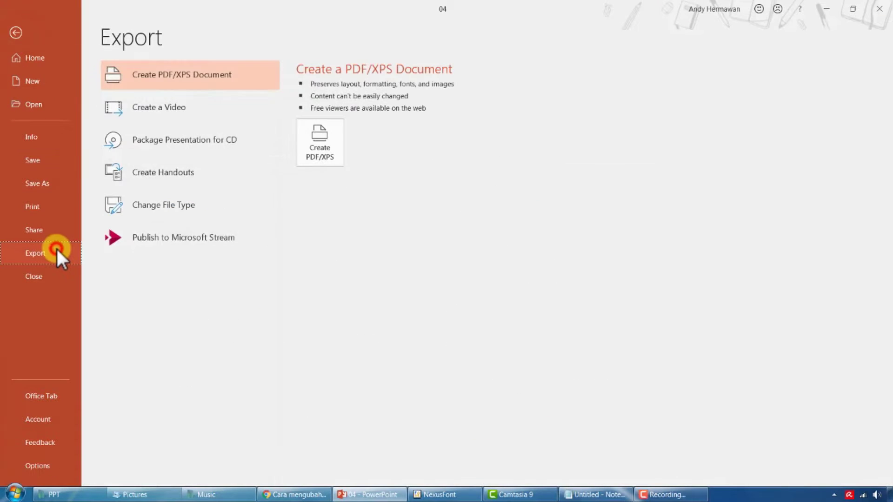
click(211, 207)
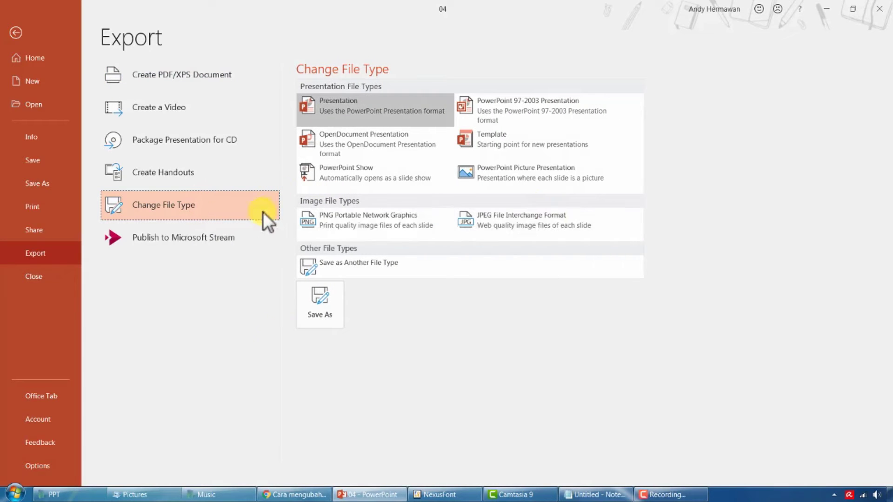
click(482, 223)
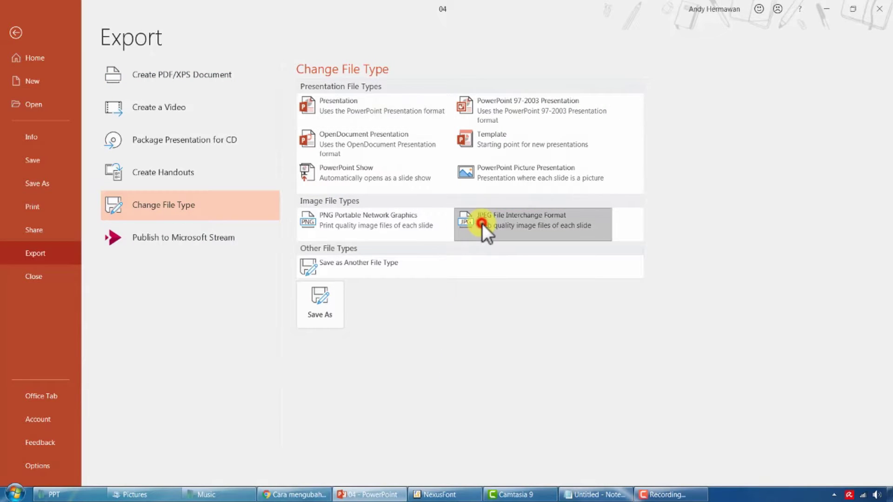
click(325, 291)
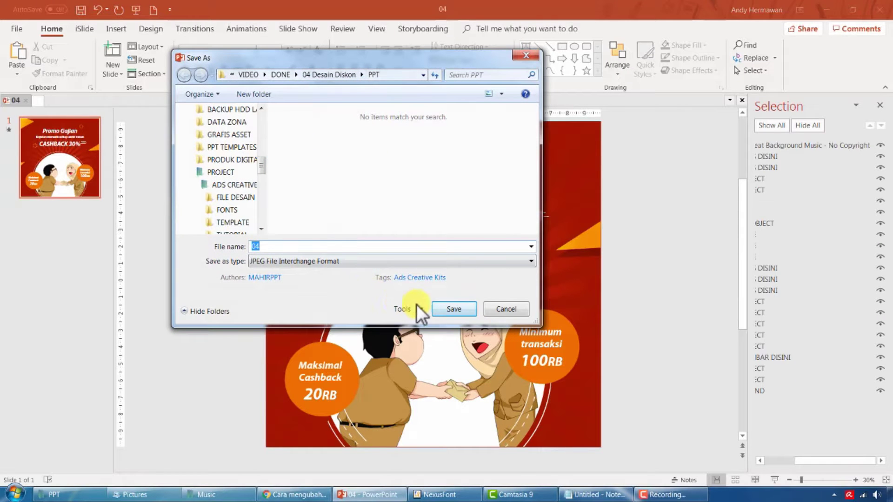
click(447, 309)
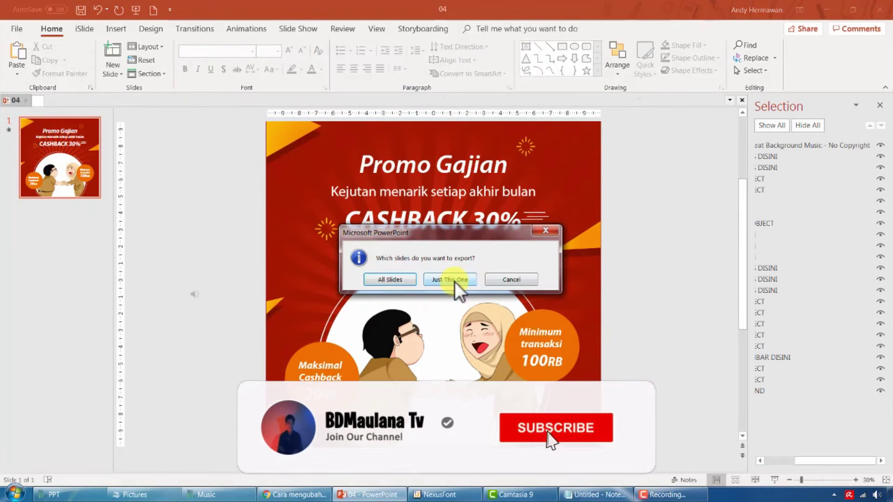
click(454, 280)
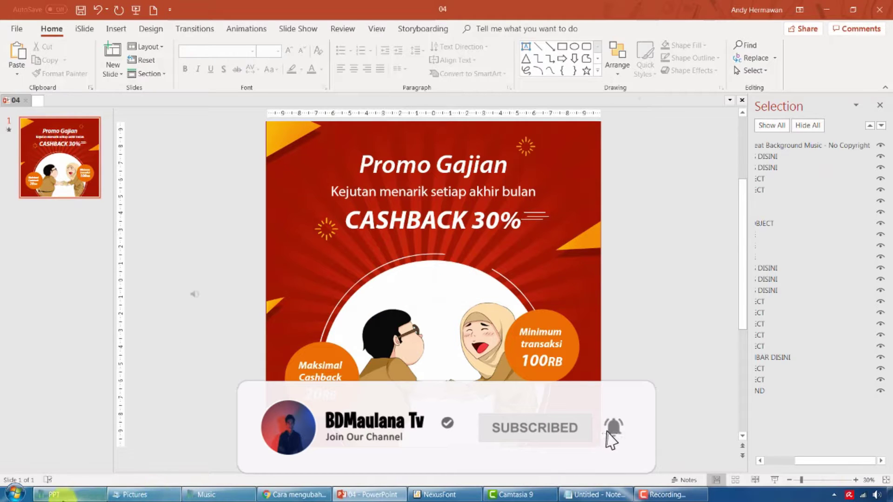
click(56, 494)
Step: Read 04.jpg's Properties details: 1920 x 1920 pixels, 96 dpi, 24-bit, 331 KB
click(95, 123)
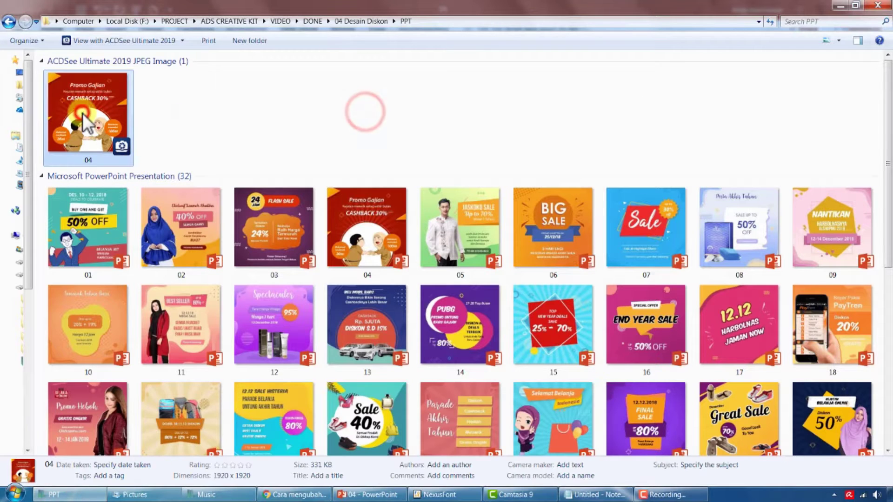
right_click(97, 116)
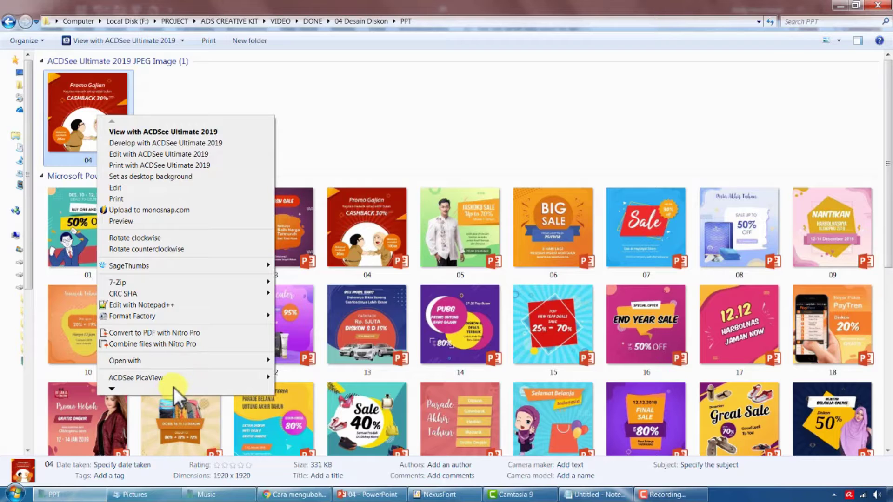
mouse_move(136, 321)
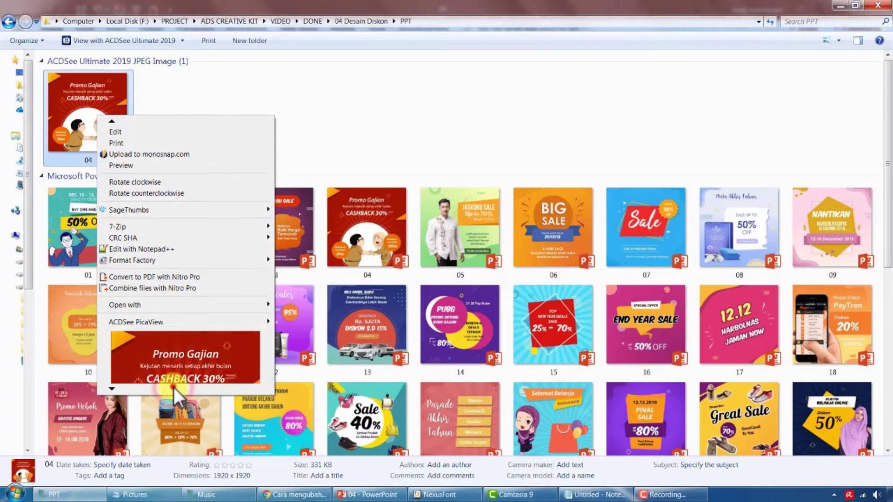
click(109, 390)
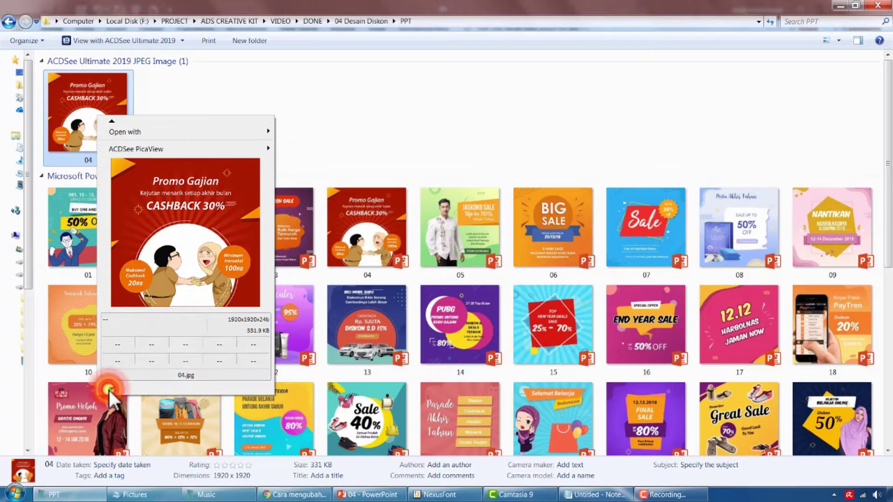
click(131, 327)
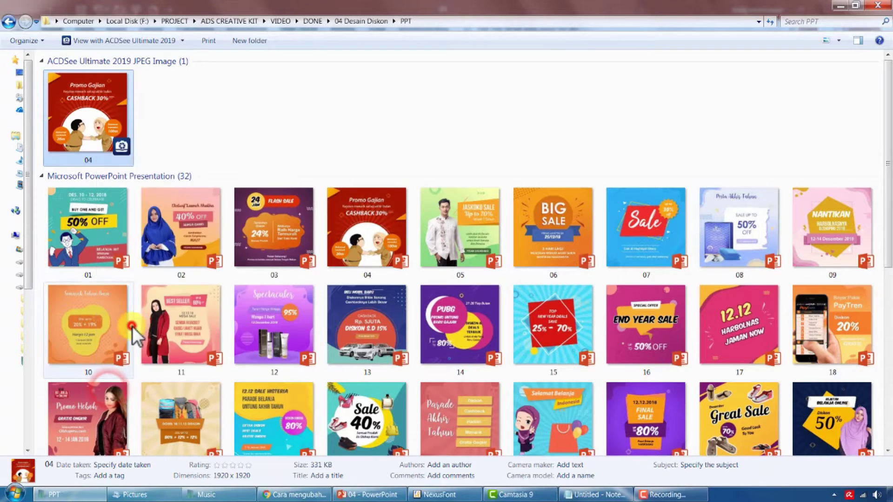
click(181, 138)
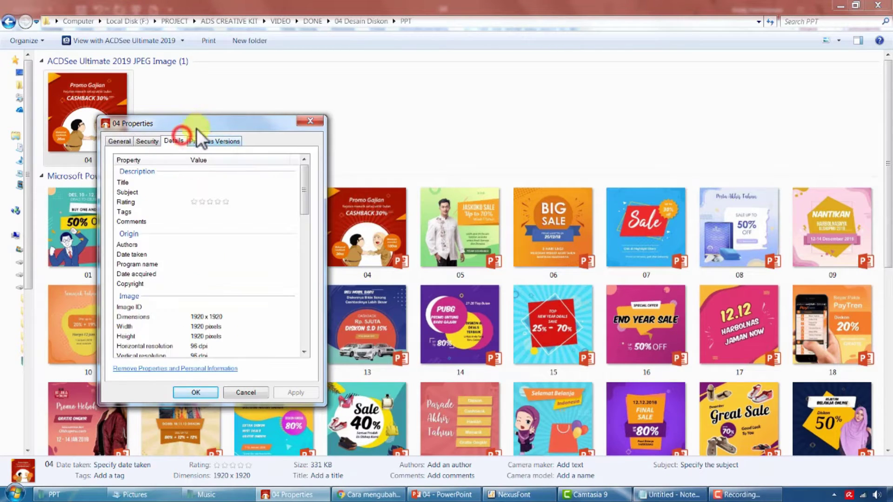
drag(202, 123, 242, 73)
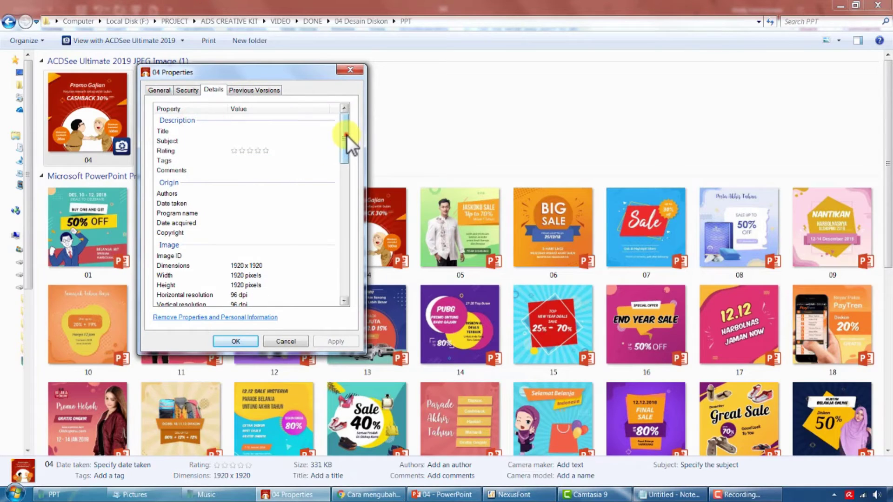
drag(347, 135, 346, 160)
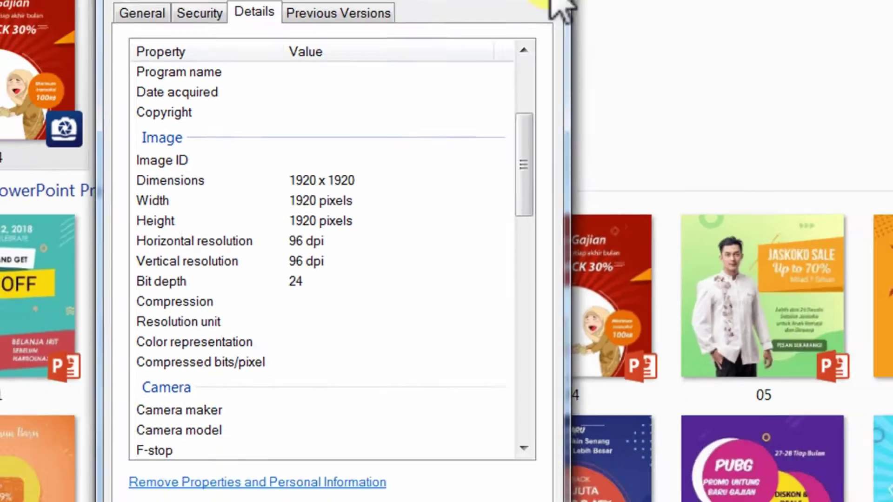
click(356, 74)
key(super)
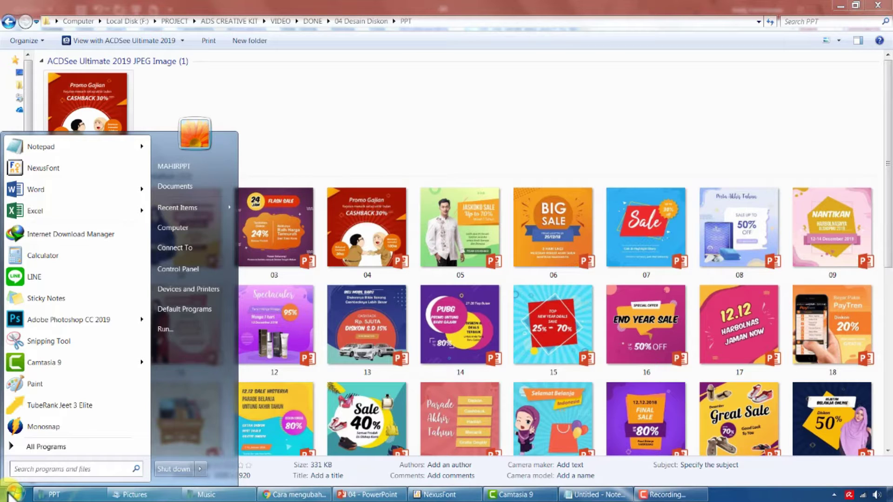
Step: Launch Registry Editor via regedit and select HKEY_CURRENT_USER\Software
text(regedit)
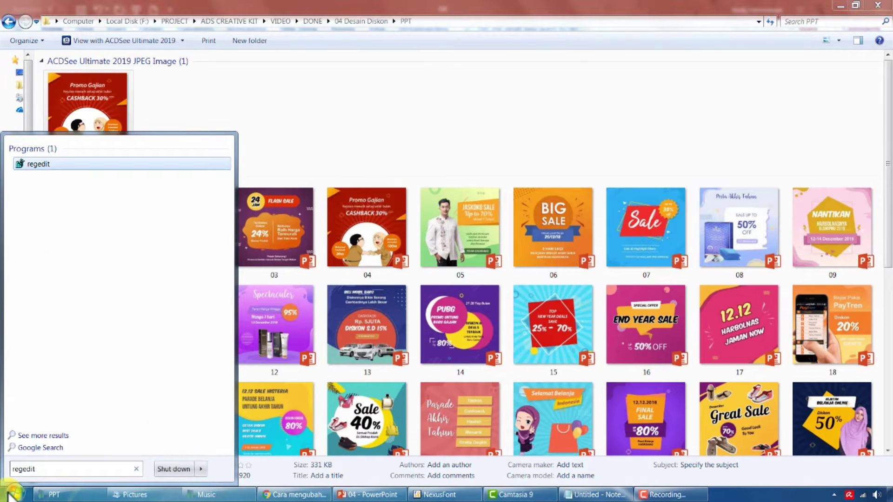
click(29, 164)
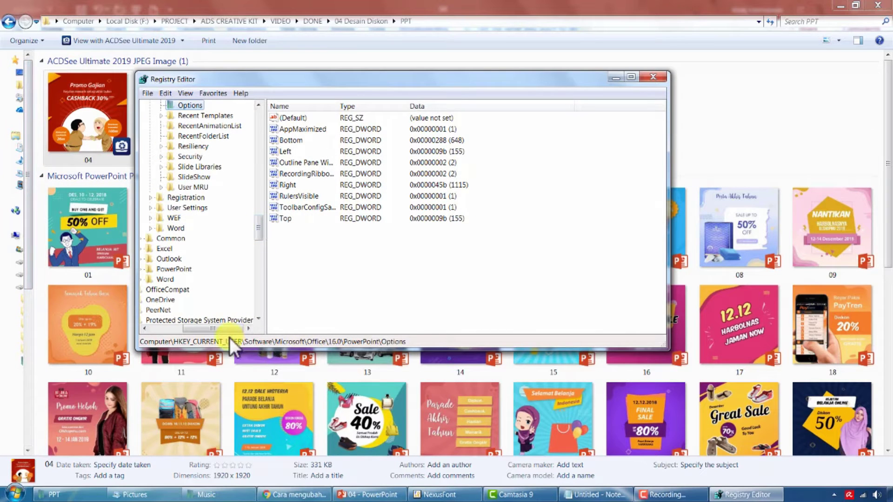
drag(230, 334, 180, 331)
drag(259, 225, 264, 115)
click(158, 126)
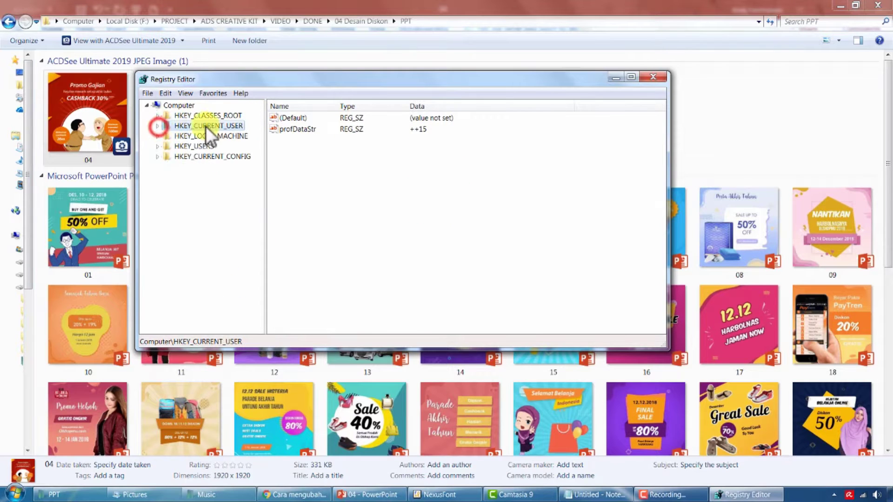
click(214, 123)
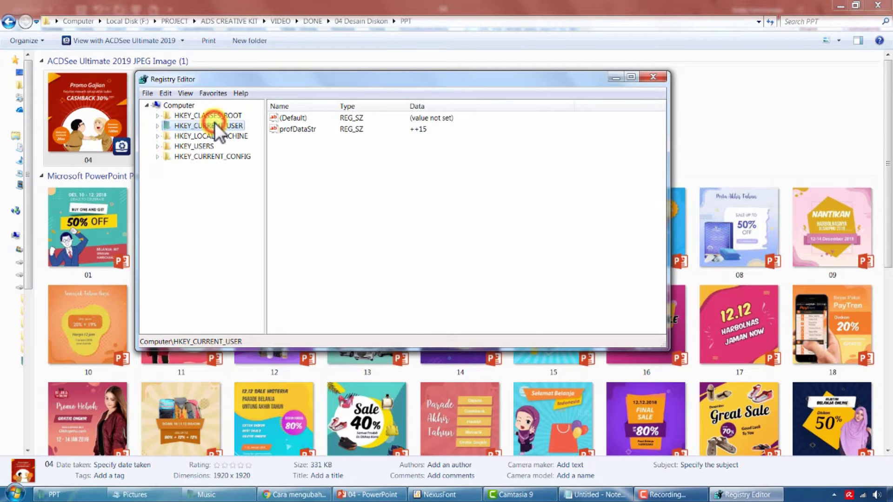
click(155, 128)
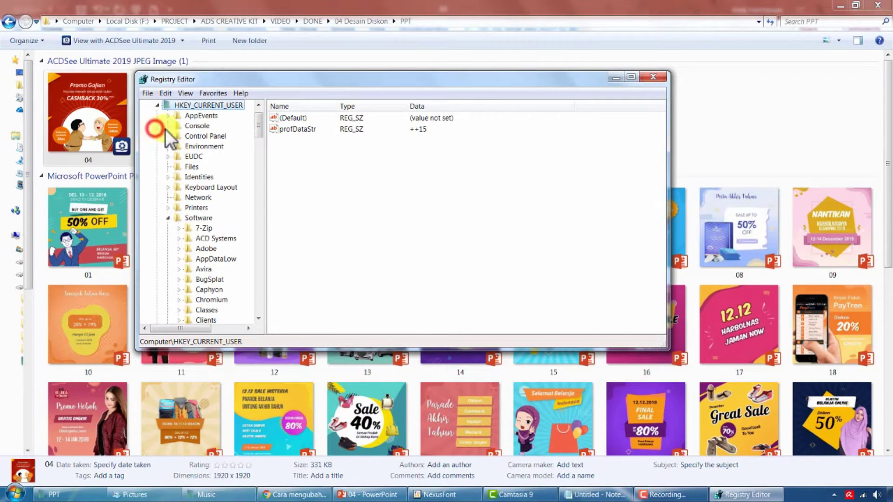
click(207, 218)
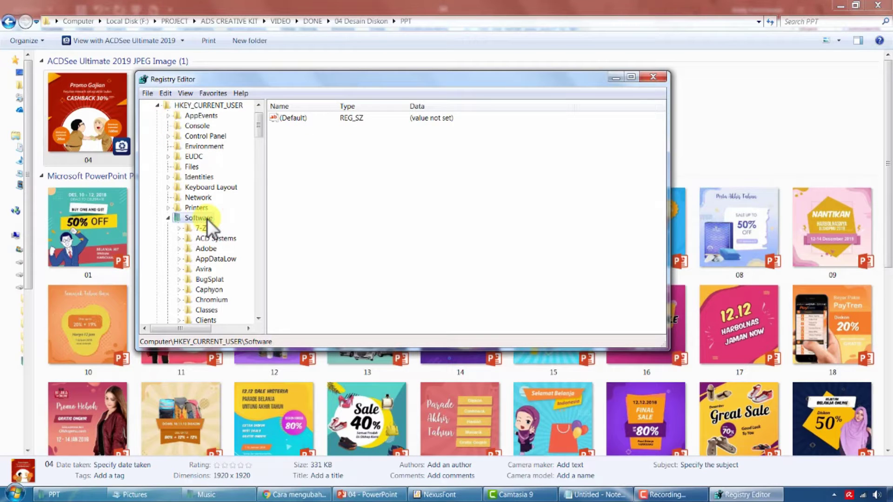
Step: Expand Software > Microsoft > Office down to the 16.0 key
scroll(207, 218, down, 4)
scroll(207, 218, down, 3)
scroll(208, 219, down, 3)
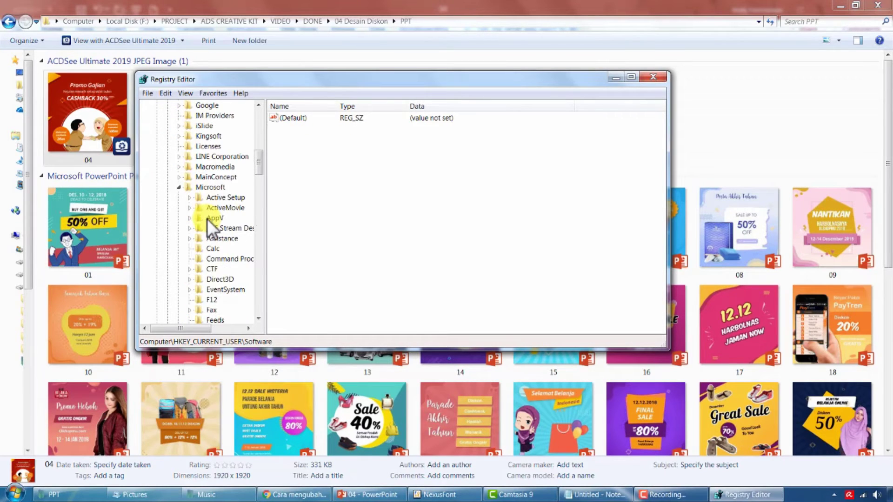
click(219, 188)
double_click(219, 188)
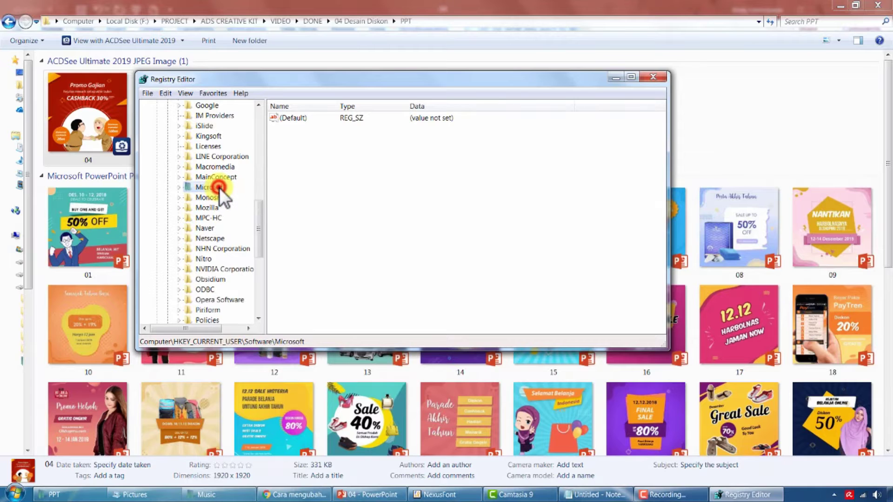
double_click(219, 188)
scroll(219, 188, down, 2)
scroll(219, 188, down, 1)
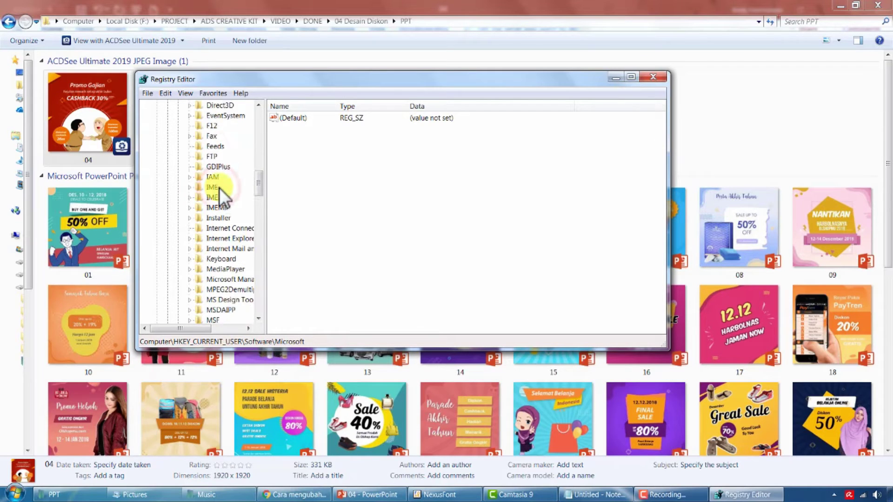
scroll(225, 200, down, 2)
scroll(232, 211, down, 2)
click(215, 228)
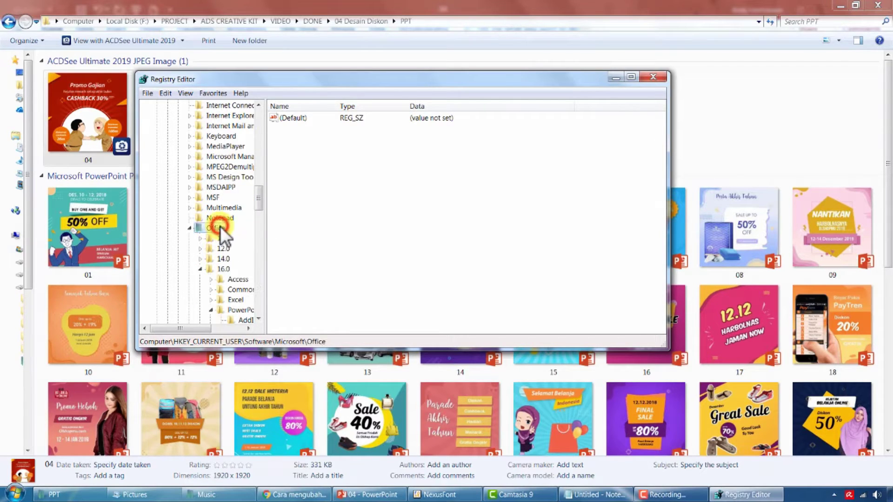
click(227, 269)
Step: Open the PowerPoint > Options key under Office 16.0
scroll(228, 272, down, 2)
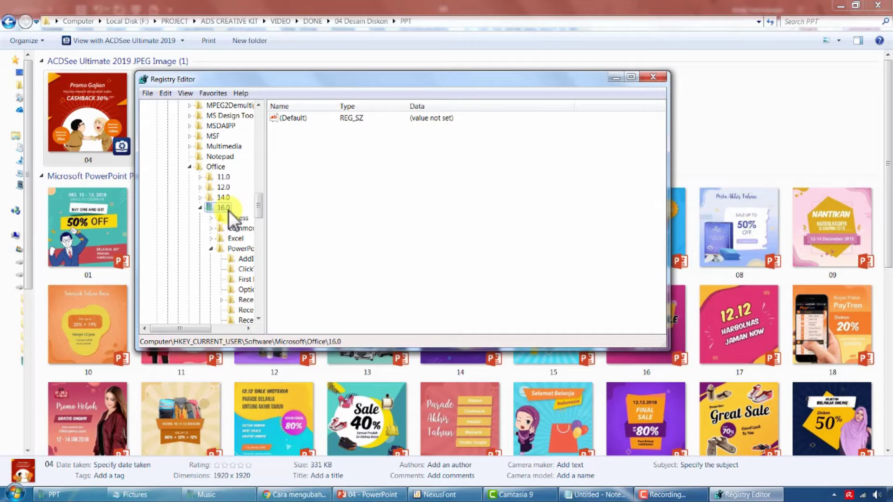
click(241, 249)
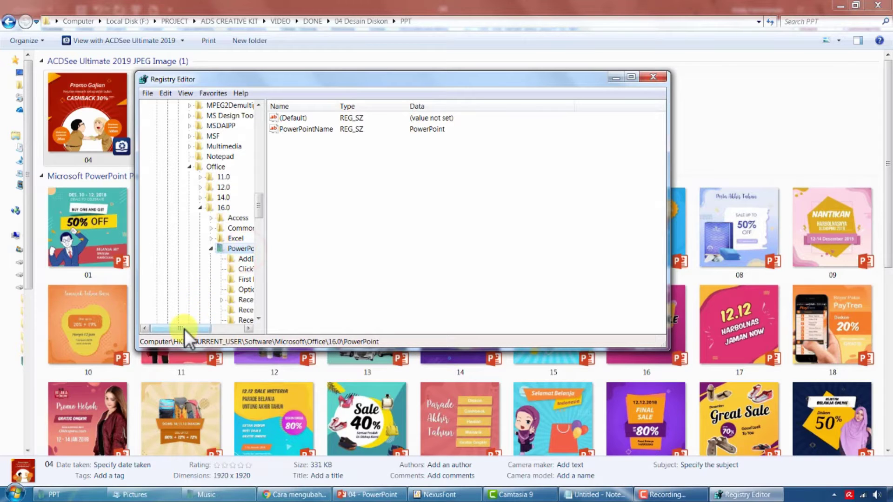
drag(185, 329, 202, 328)
click(210, 246)
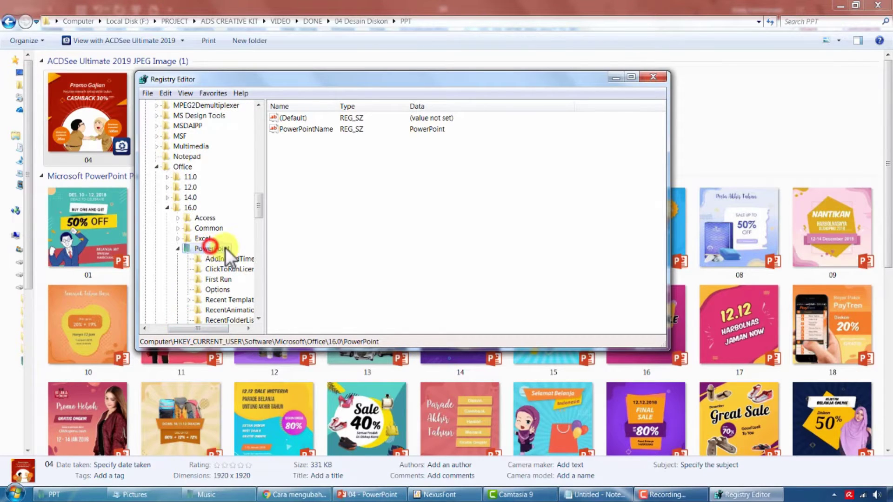
scroll(227, 248, down, 4)
click(219, 167)
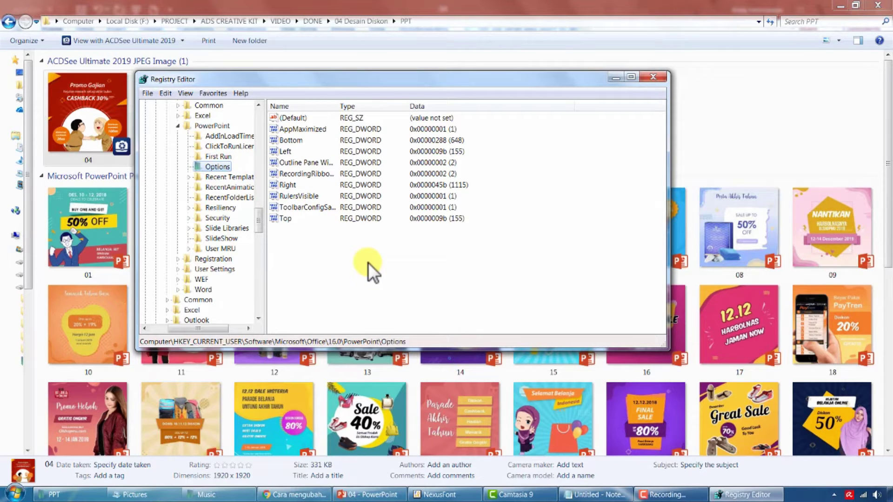
click(307, 494)
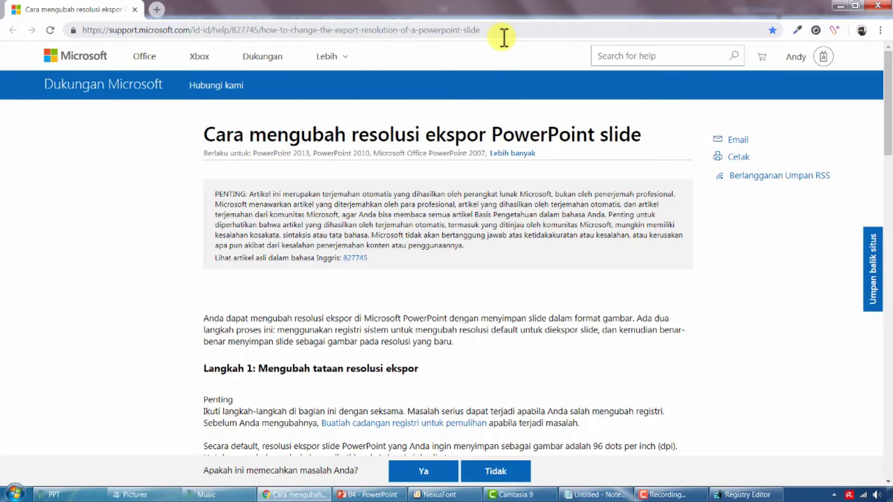
Step: Find and select the PowerPoint 2016 registry path in the support article
click(314, 336)
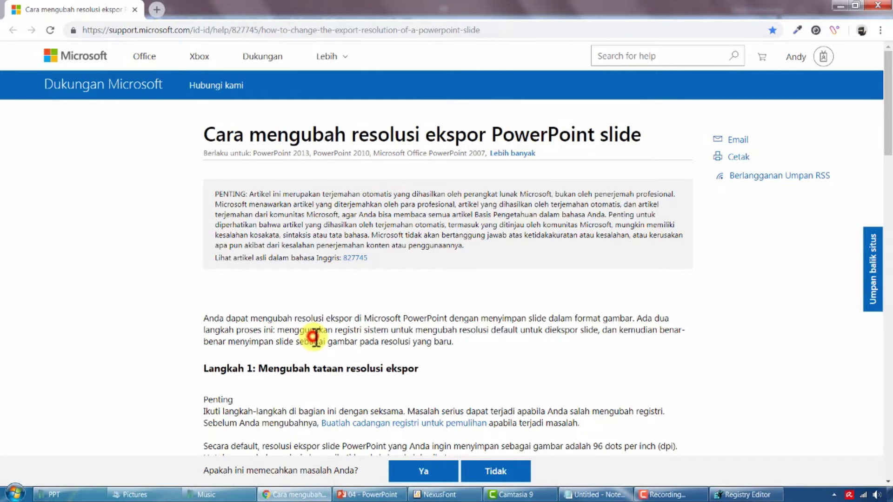
scroll(279, 321, down, 5)
scroll(245, 300, down, 4)
scroll(260, 172, up, 2)
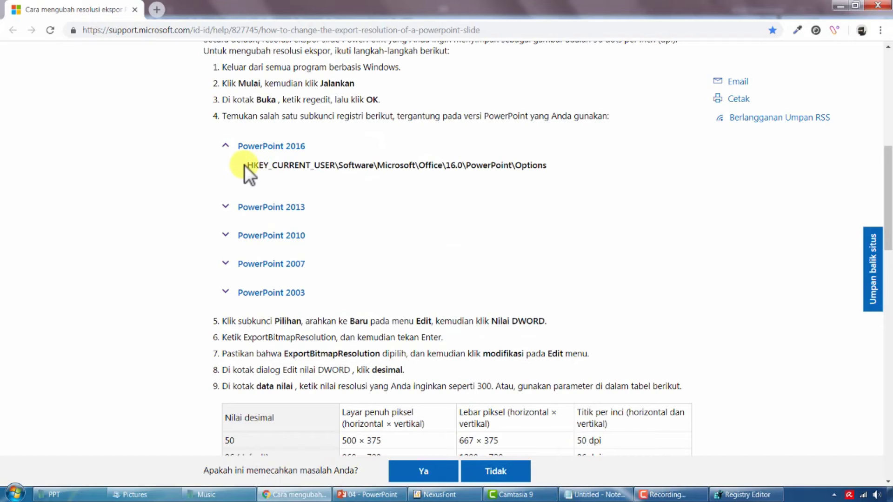
drag(245, 166, 547, 164)
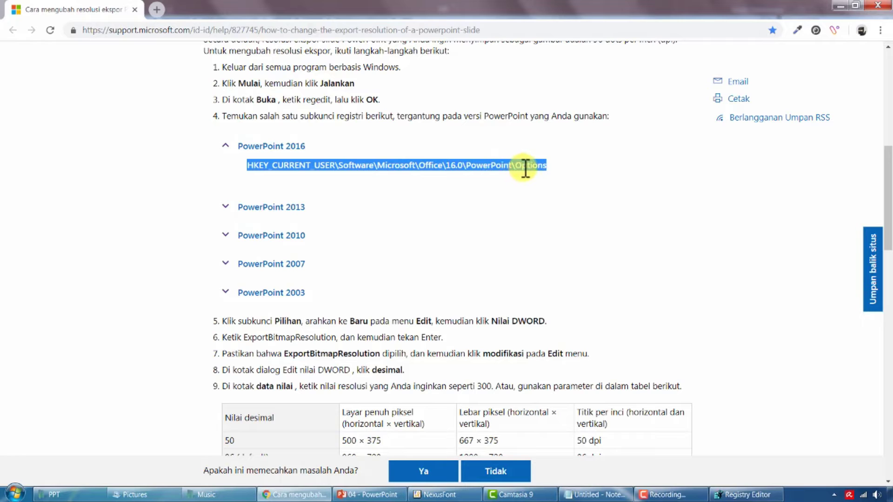
Step: Copy the value name ExportBitmapResolution from step 6 of the article
scroll(392, 255, down, 3)
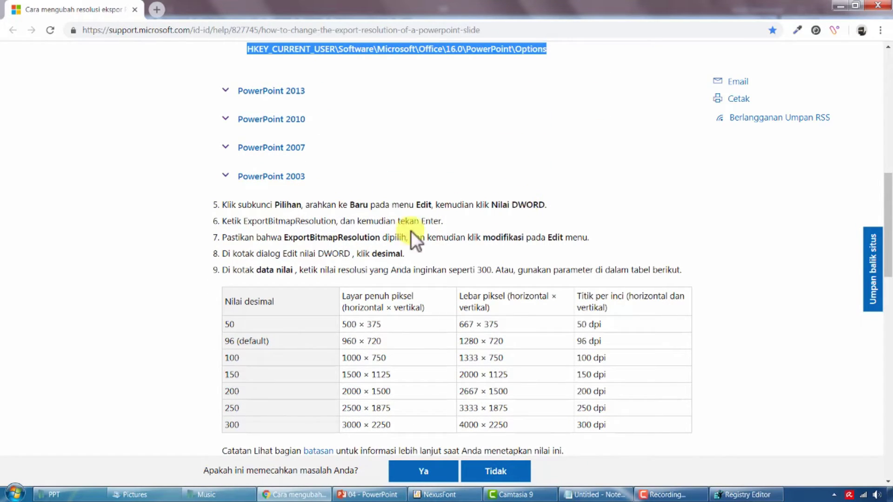
double_click(298, 221)
right_click(301, 222)
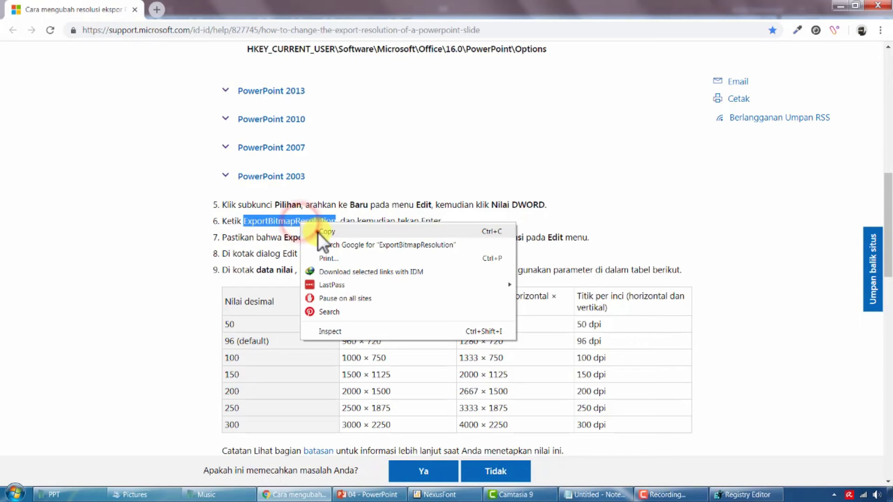
click(318, 233)
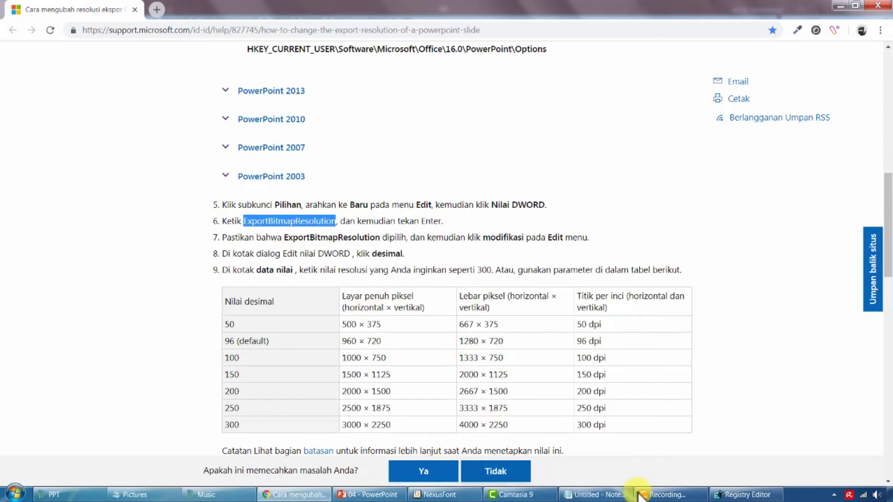
Step: Create a new 32-bit DWORD value named ExportBitmapResolution in the Options key
mouse_move(743, 494)
click(736, 496)
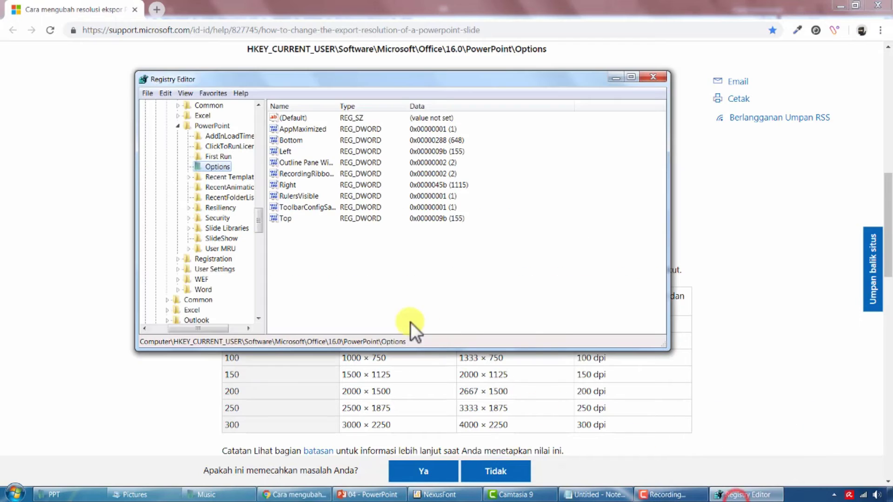
right_click(318, 301)
click(336, 309)
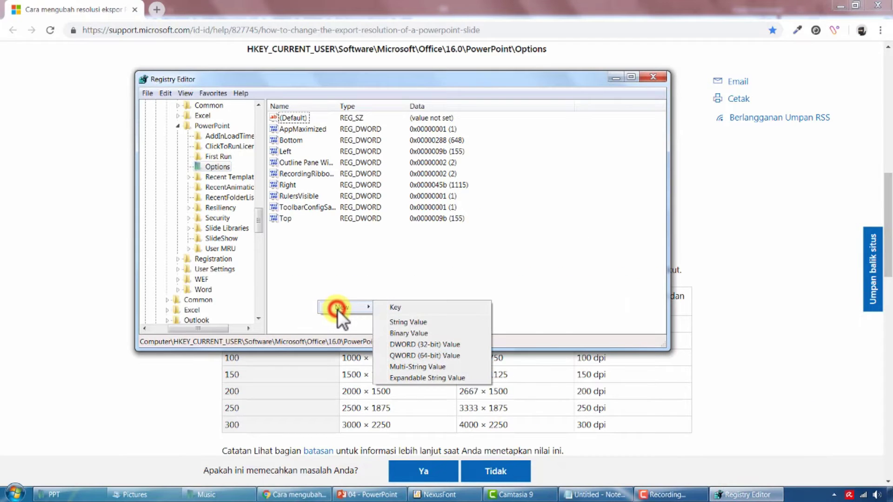
click(428, 345)
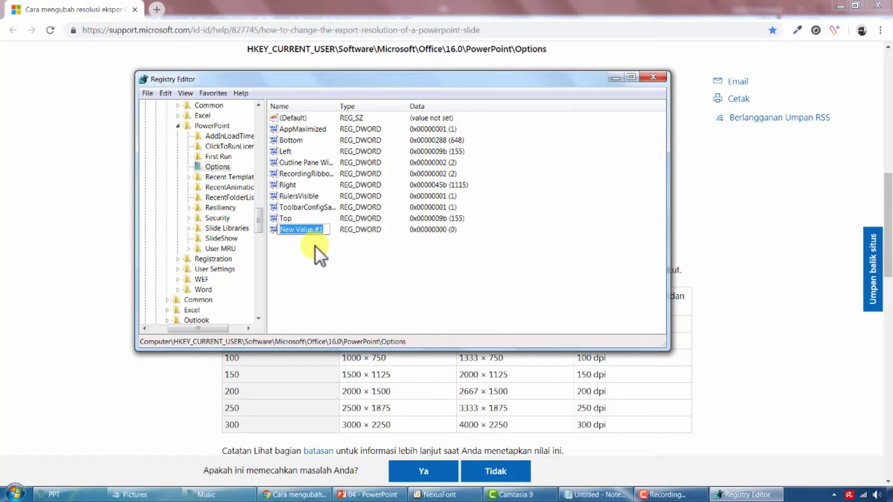
text(ExportBitmapResolution)
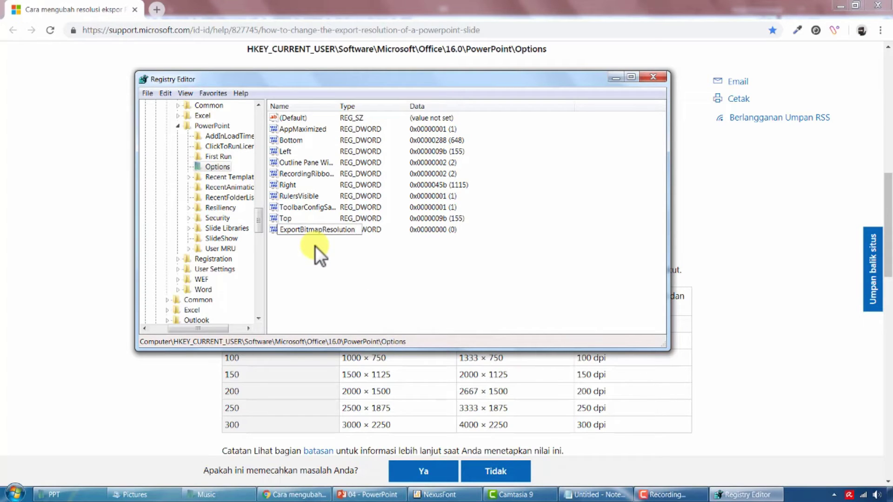
key(Return)
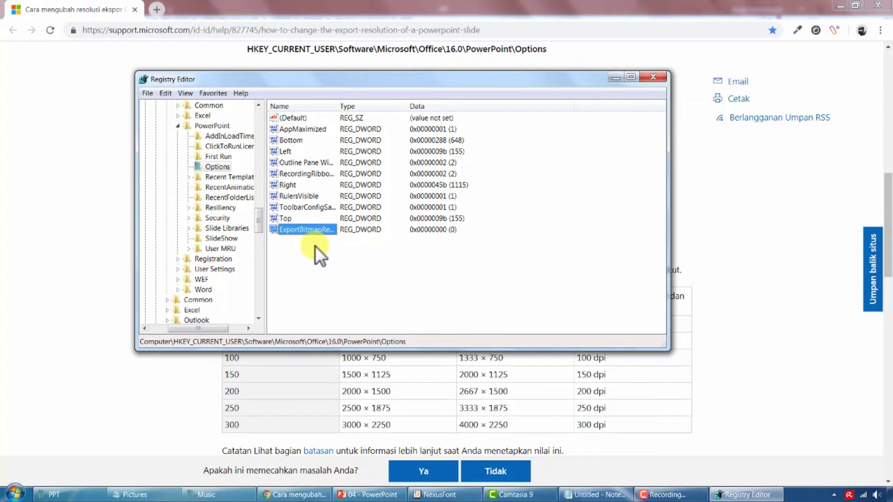
double_click(338, 106)
Step: Set ExportBitmapResolution's data to 300 in Decimal, then close Registry Editor
right_click(351, 229)
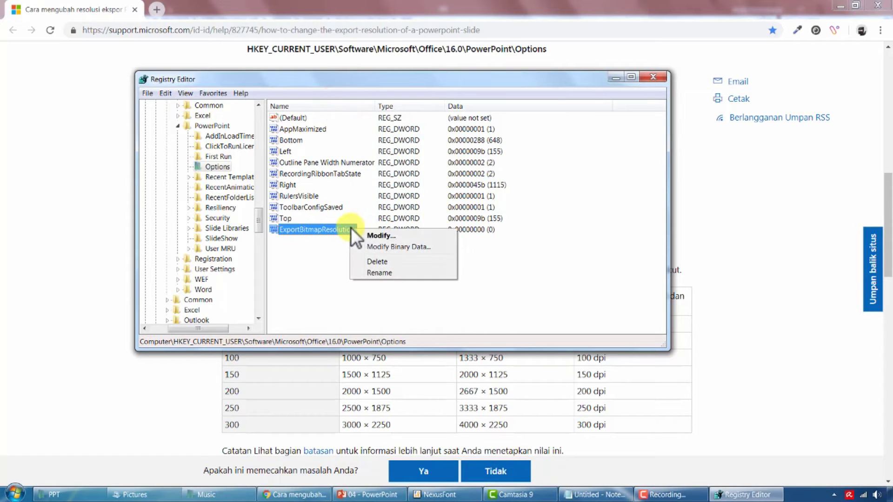
click(379, 236)
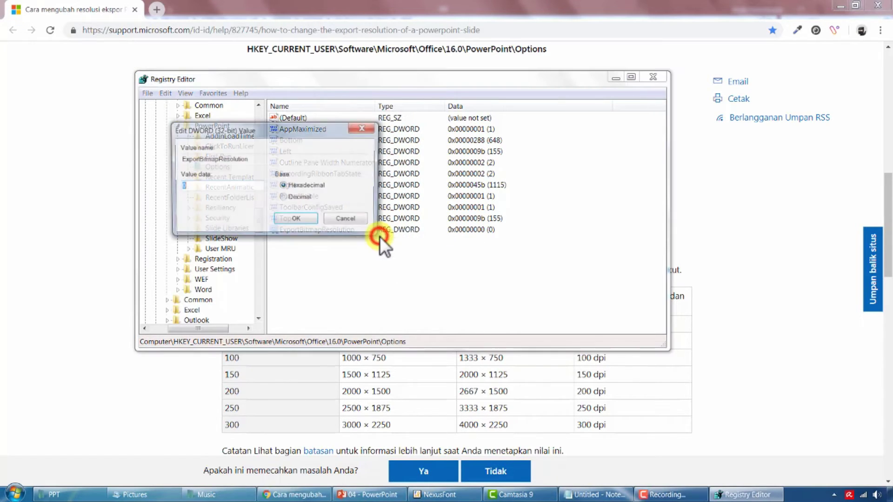
click(236, 138)
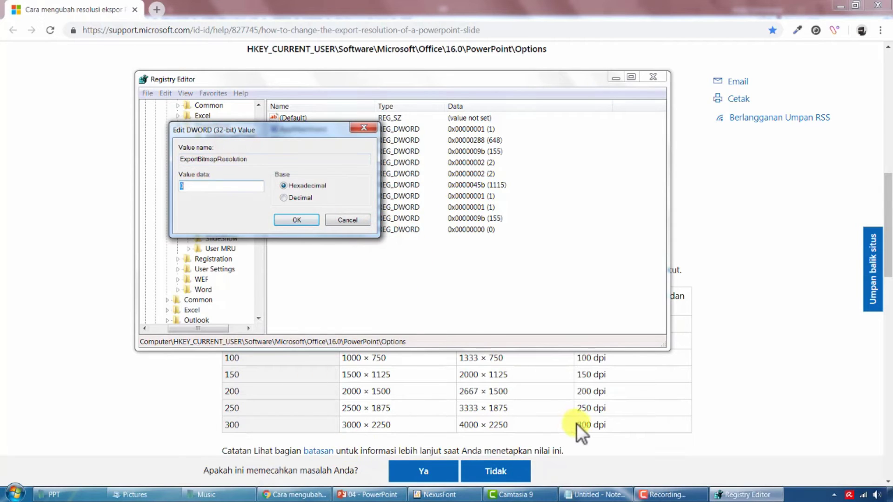
text(3)
click(203, 186)
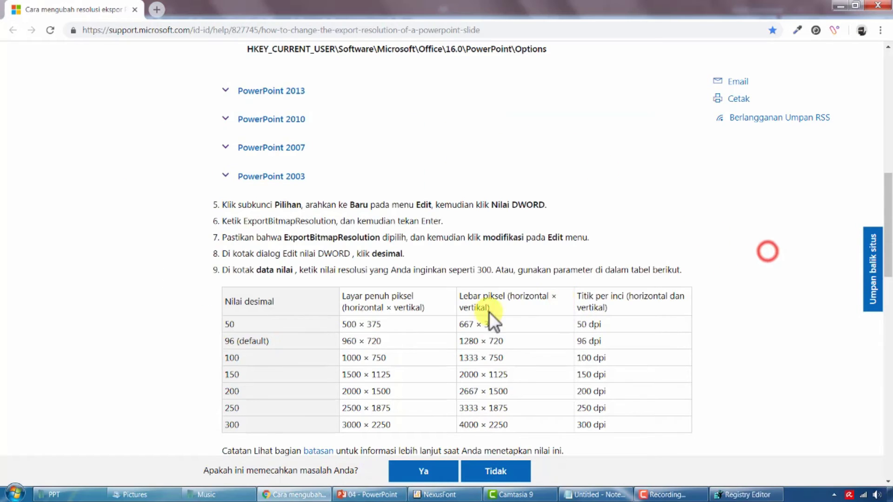
click(372, 251)
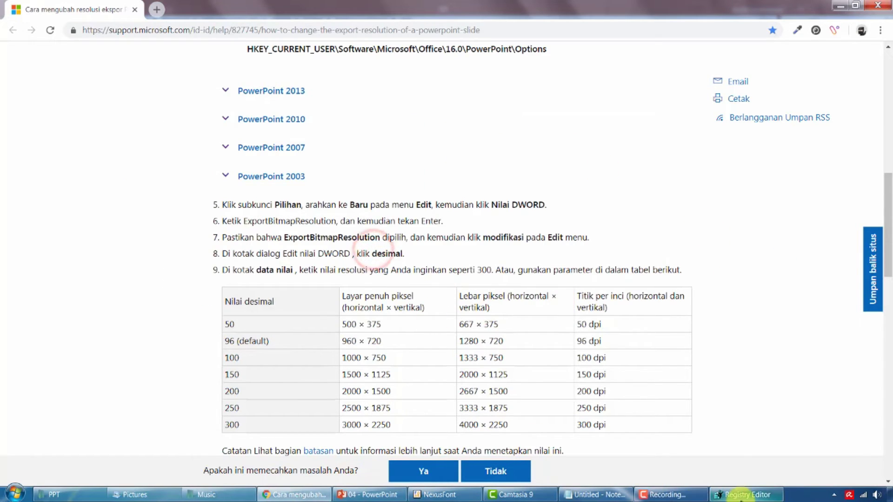
click(744, 495)
click(290, 197)
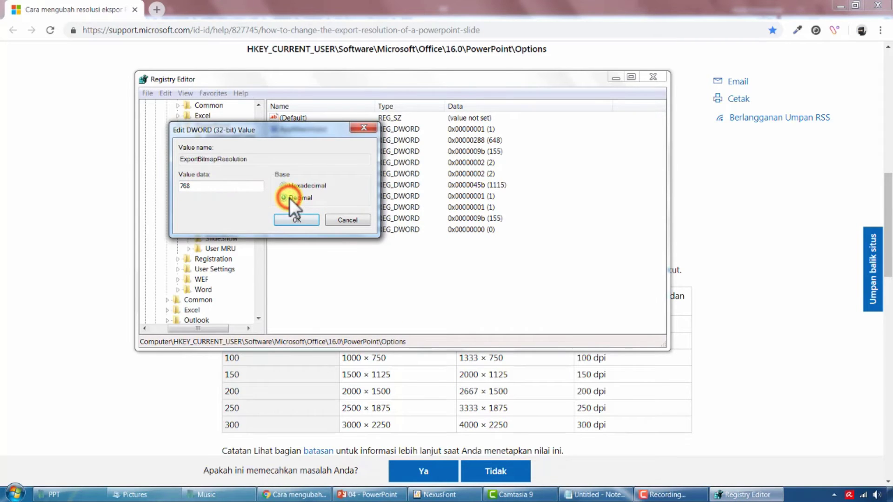
drag(212, 185, 73, 195)
text(300)
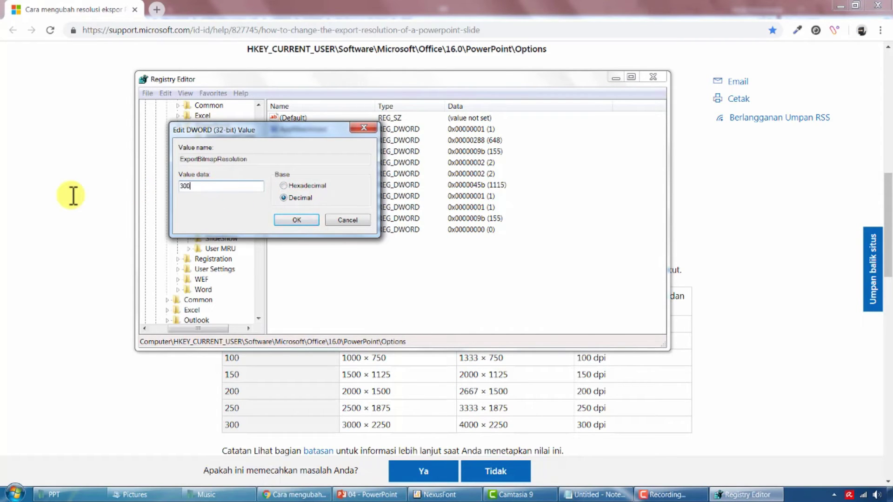
click(312, 223)
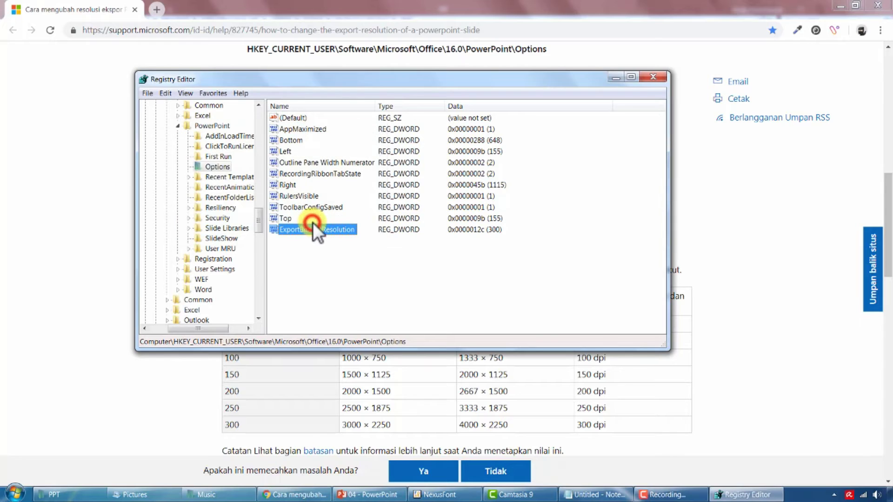
click(660, 77)
click(372, 494)
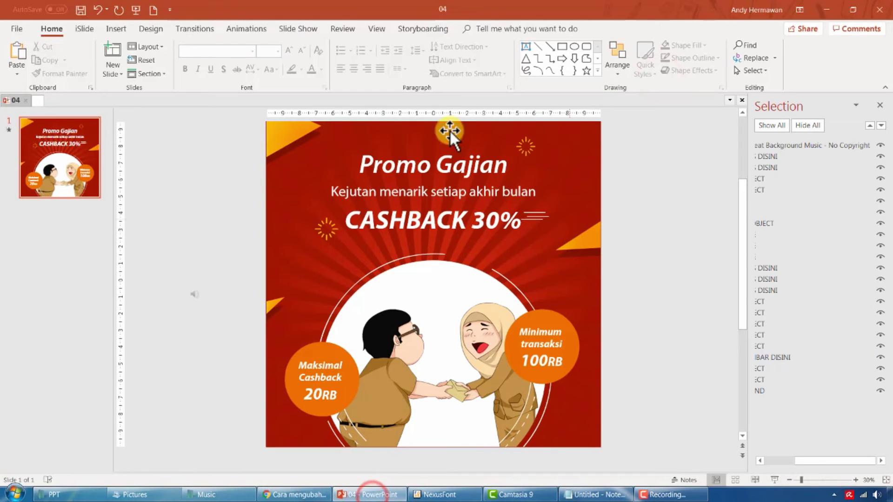
Step: Re-export only the current slide as a JPEG named 04_edit in the PPT folder
click(19, 28)
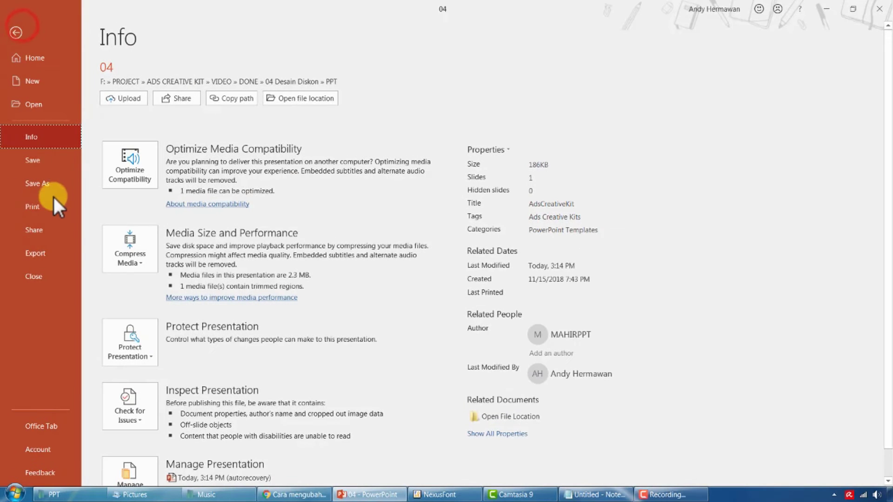
click(60, 262)
click(145, 204)
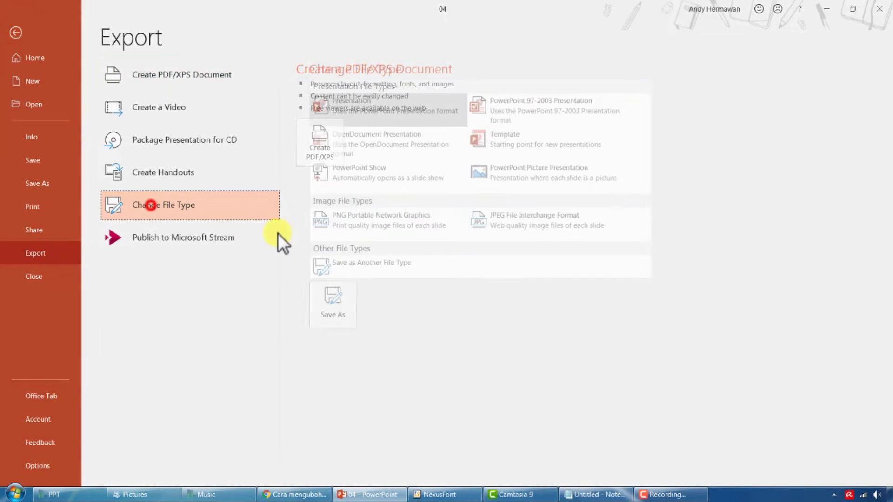
click(538, 233)
click(326, 300)
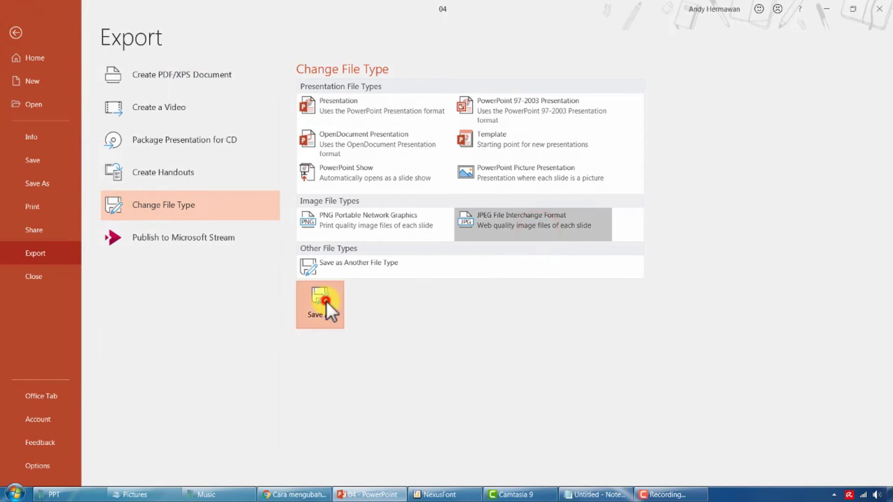
click(309, 246)
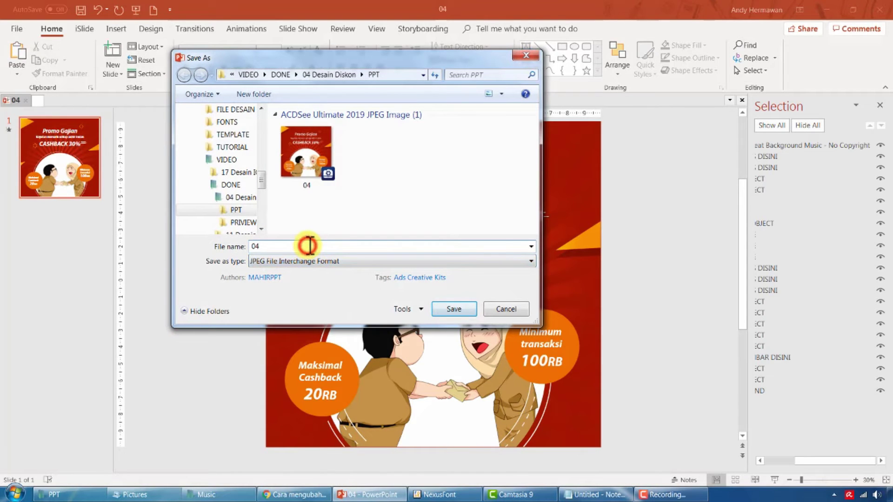
text(_edit)
key(Return)
click(461, 283)
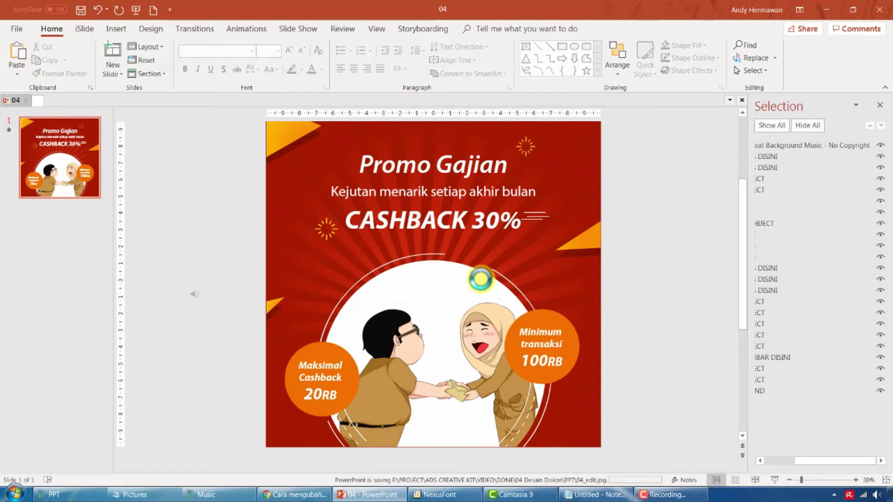
click(65, 494)
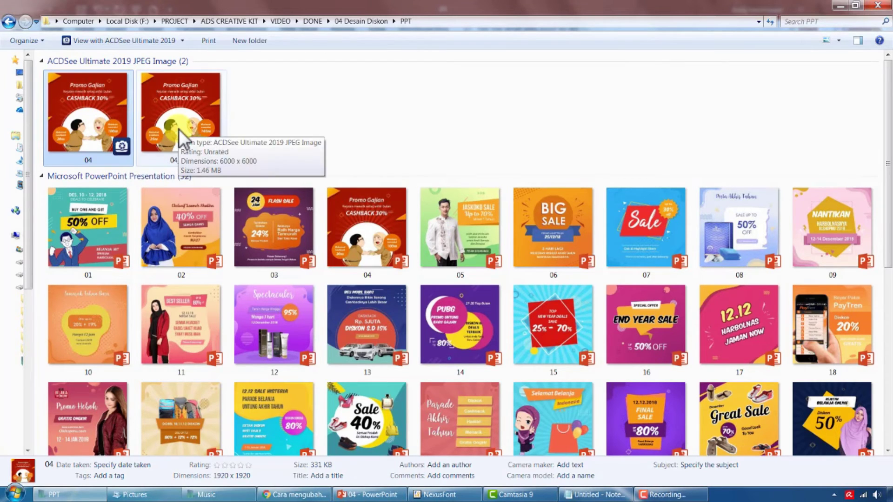
Step: View 04_edit's Properties Details, showing 6000 x 6000 pixels at 300 dpi
click(182, 135)
right_click(182, 124)
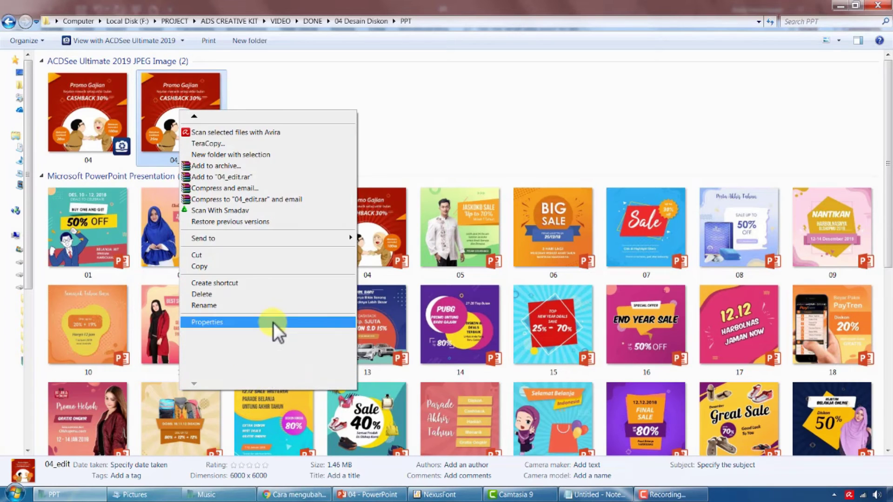
click(273, 322)
click(281, 137)
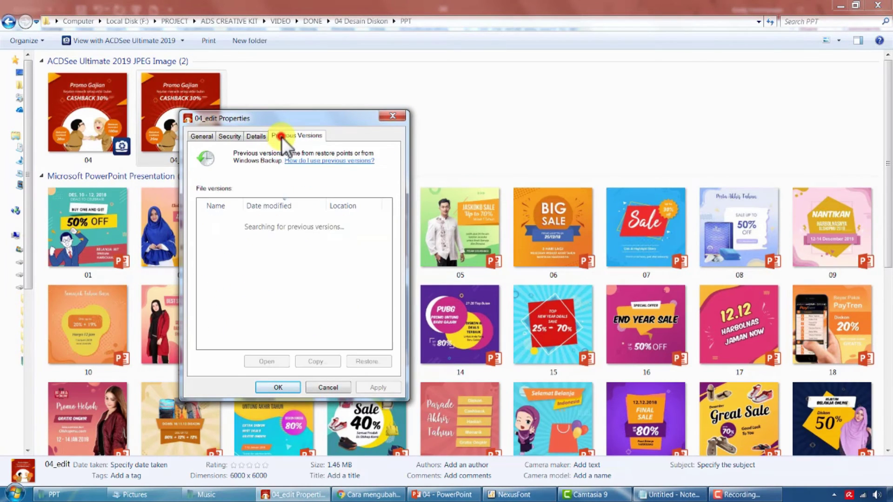
click(256, 135)
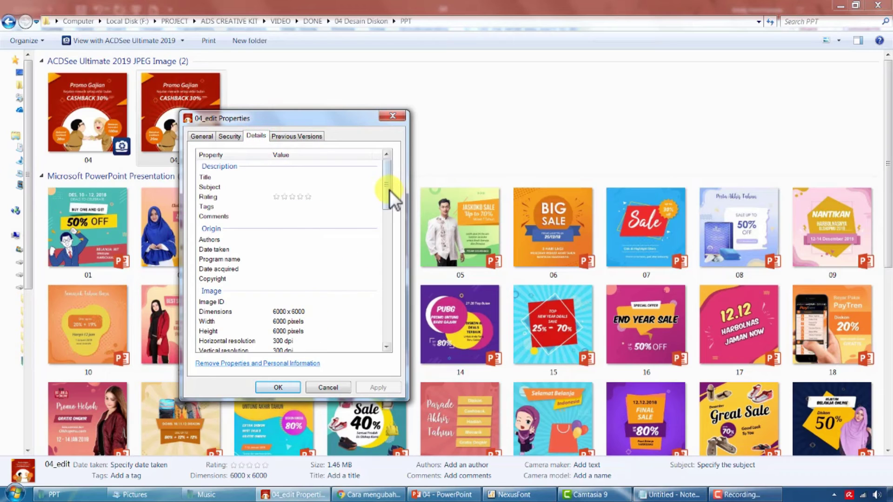
drag(388, 190, 390, 215)
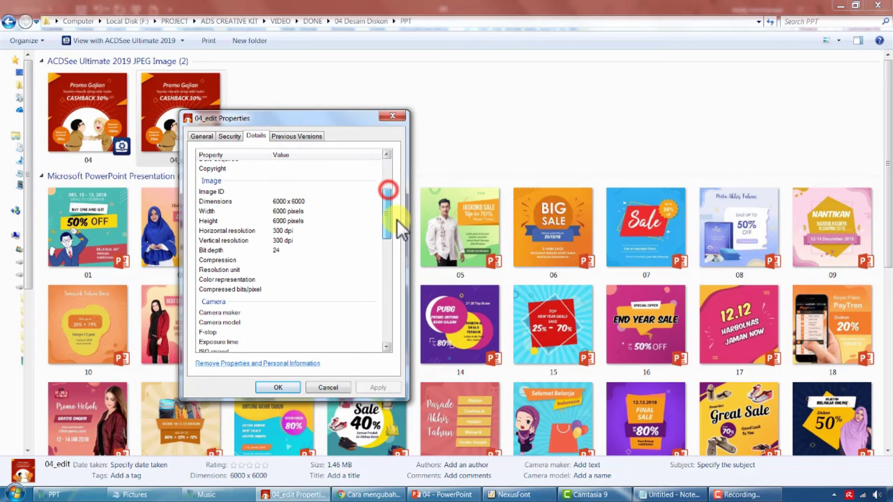
right_click(98, 116)
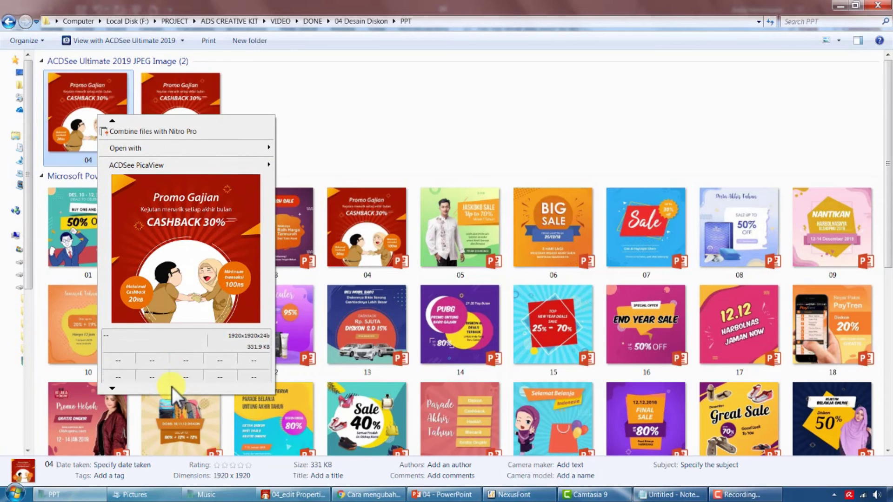
Step: Show the original 04's details (1920 x 1920, 96 dpi) beside 04_edit's details window
click(182, 326)
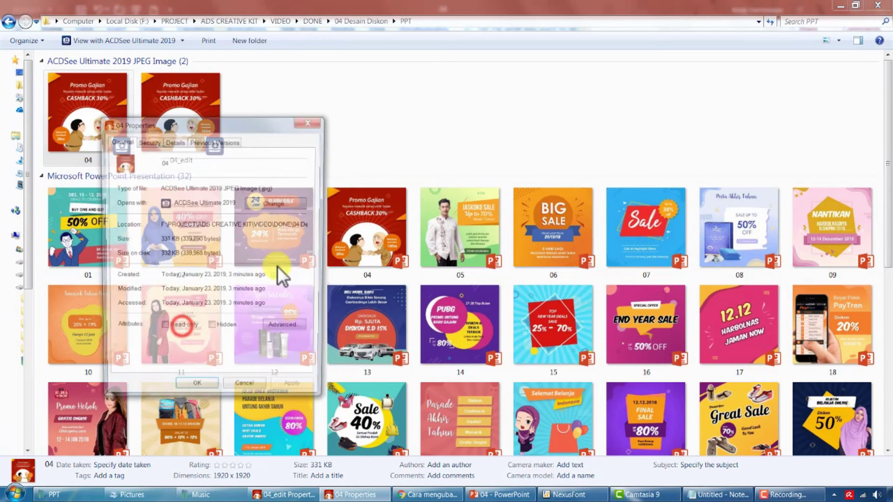
click(199, 146)
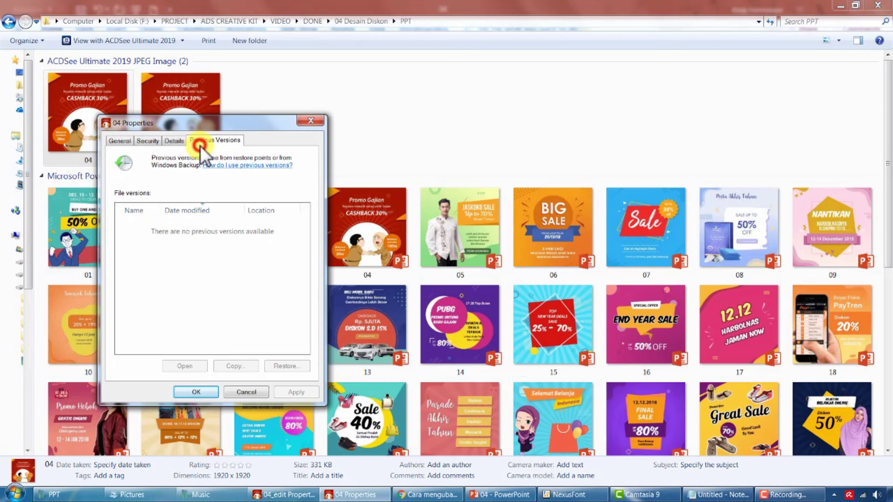
click(173, 140)
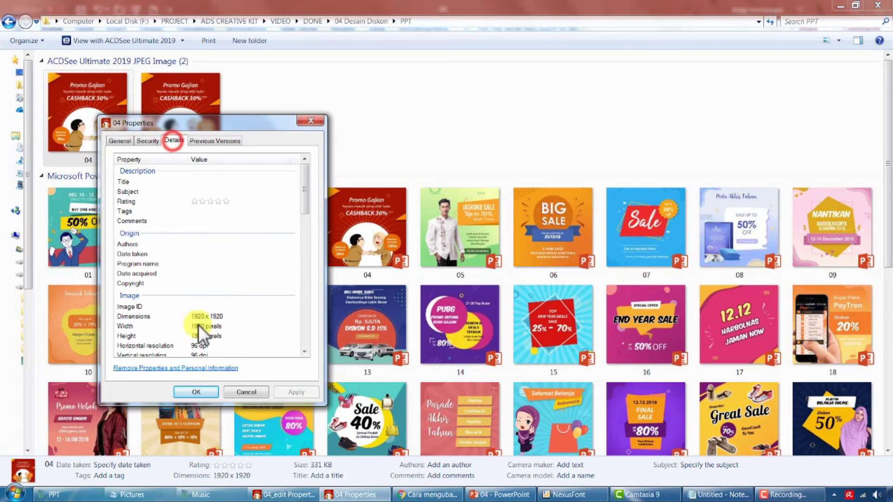
drag(305, 192, 309, 227)
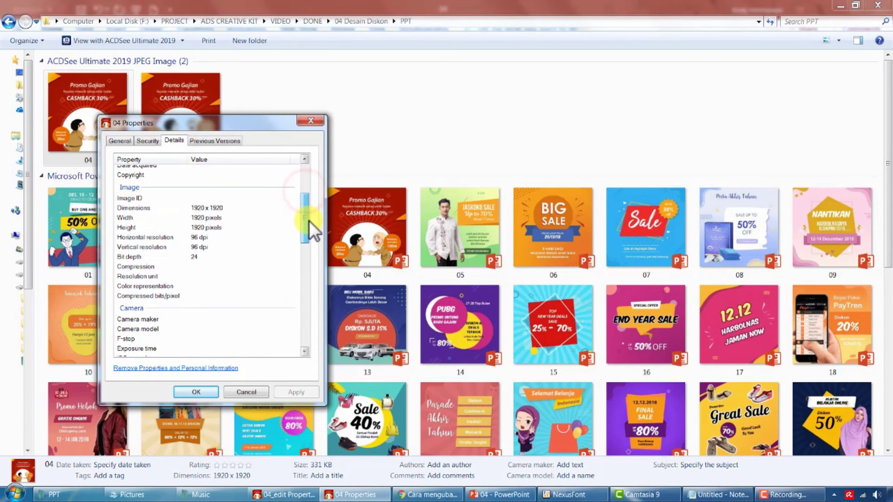
click(284, 495)
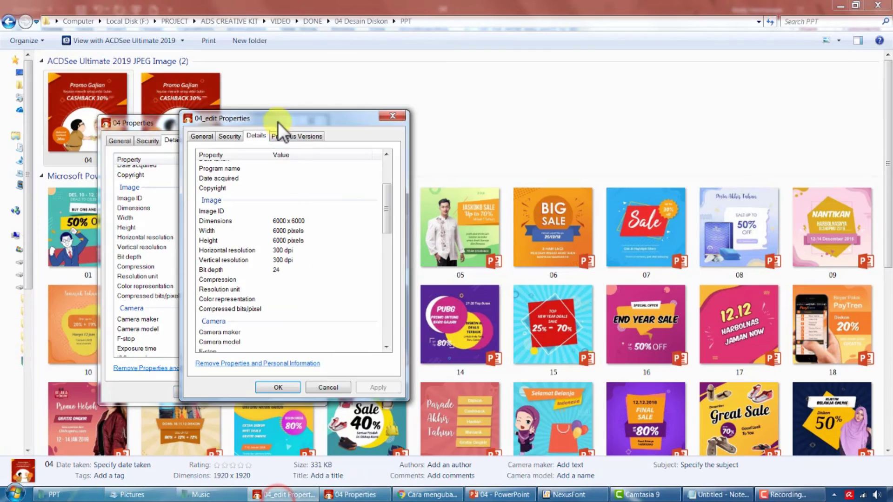
drag(277, 121, 331, 133)
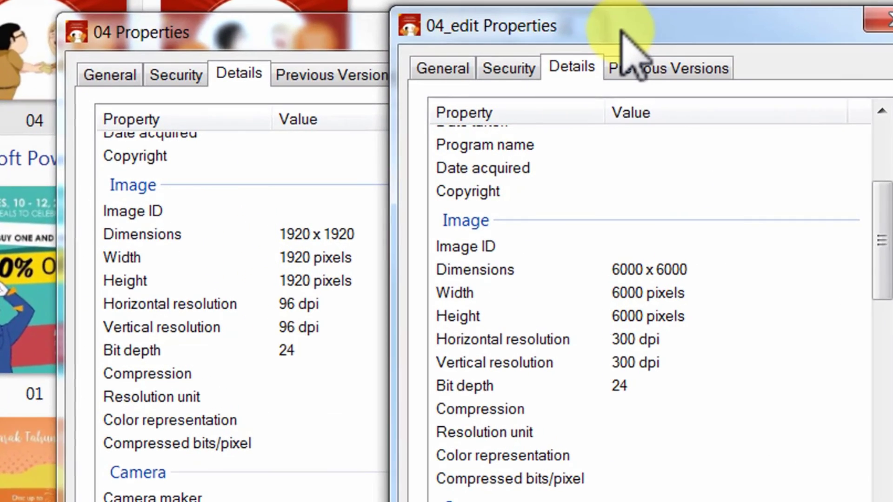